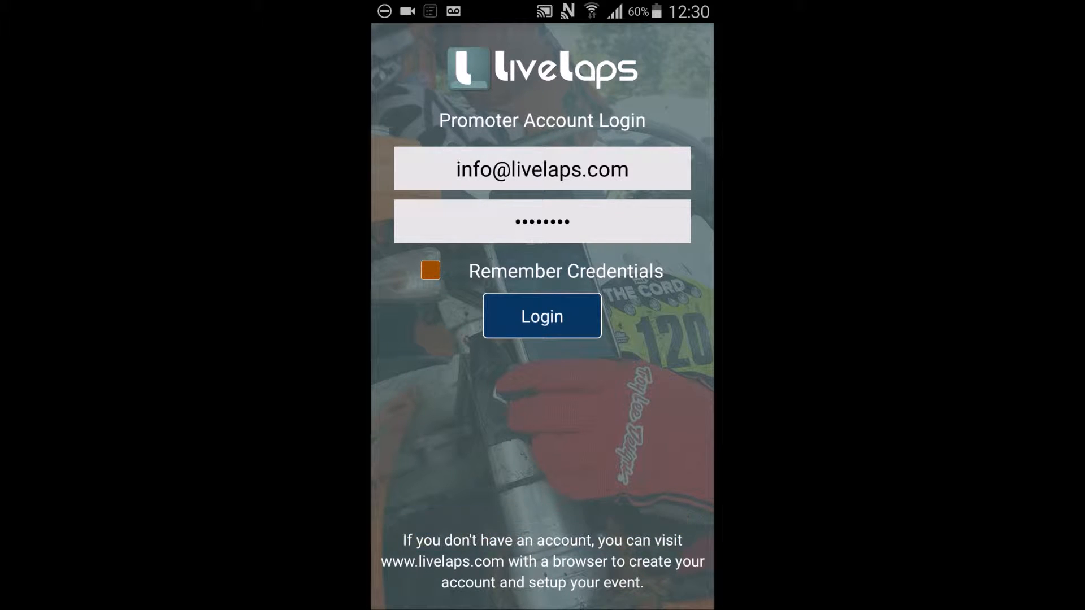
Log in and select the Scoring Tutorial event, then Tutorial Race One for scoring.
{"action": "left_click", "coordinate": [542, 316]}
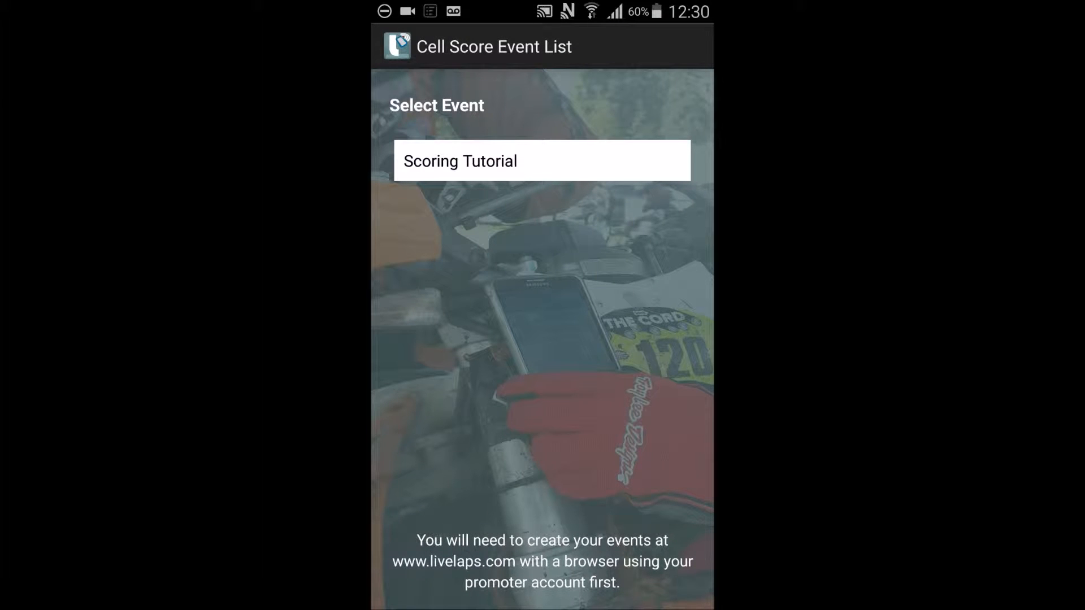
{"action": "left_click", "coordinate": [458, 161]}
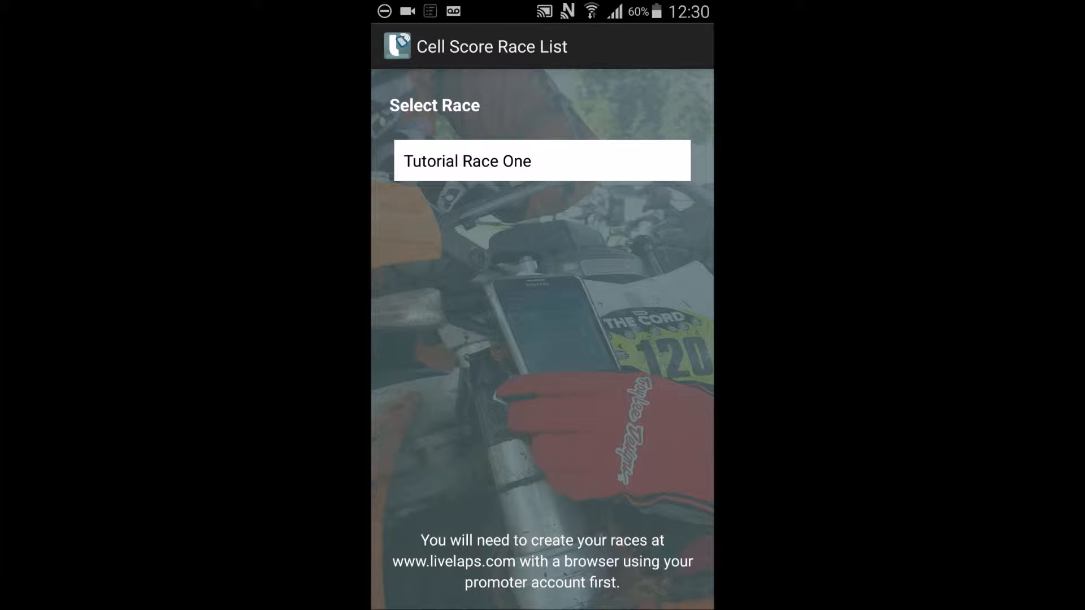
{"action": "left_click", "coordinate": [542, 161]}
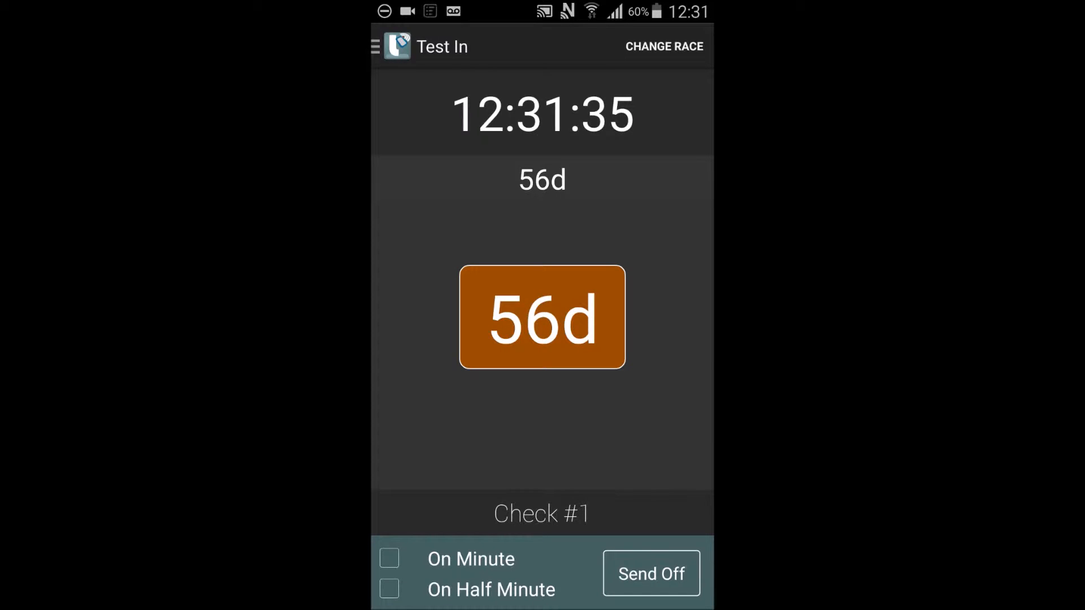
Send off scanned rider 56d to clear the Test In screen.
{"action": "left_click", "coordinate": [650, 575]}
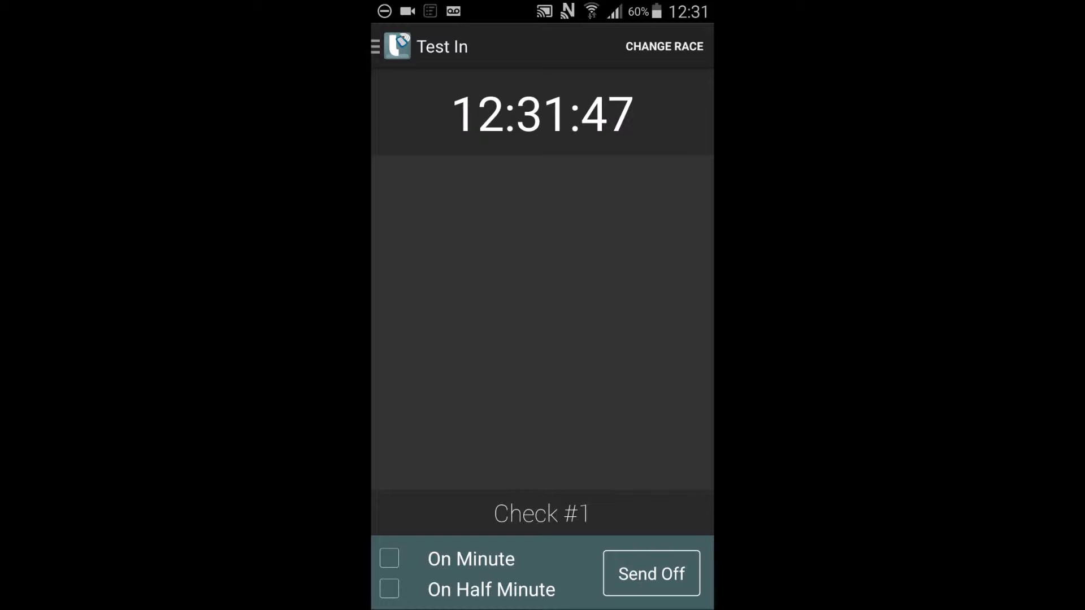
Enable On Half Minute starts with confirmation, then tick On Minute.
{"action": "left_click", "coordinate": [395, 589]}
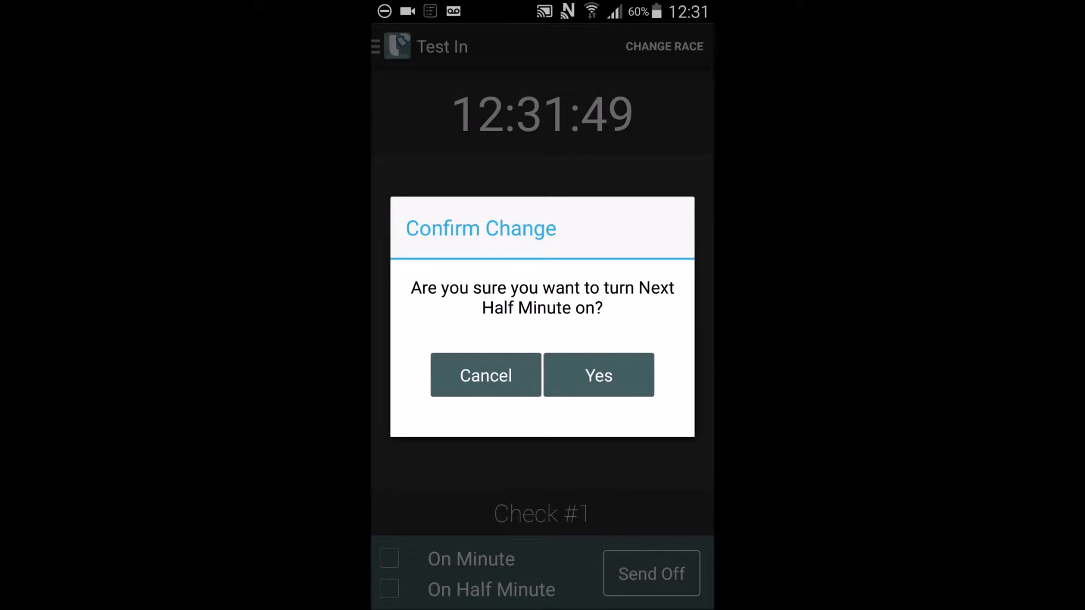
{"action": "left_click", "coordinate": [623, 368]}
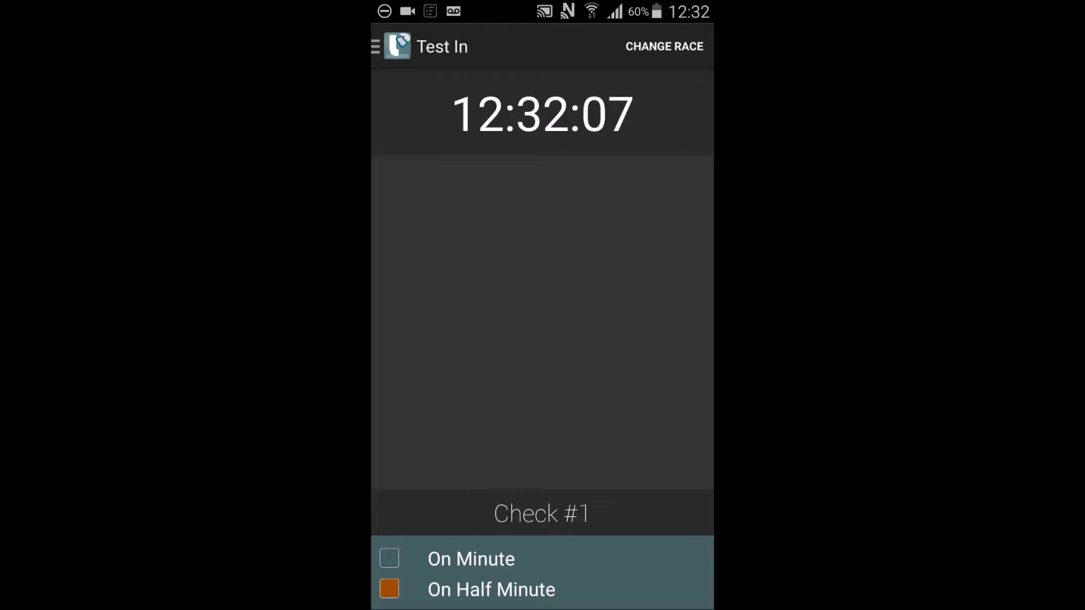
{"action": "left_click", "coordinate": [389, 558]}
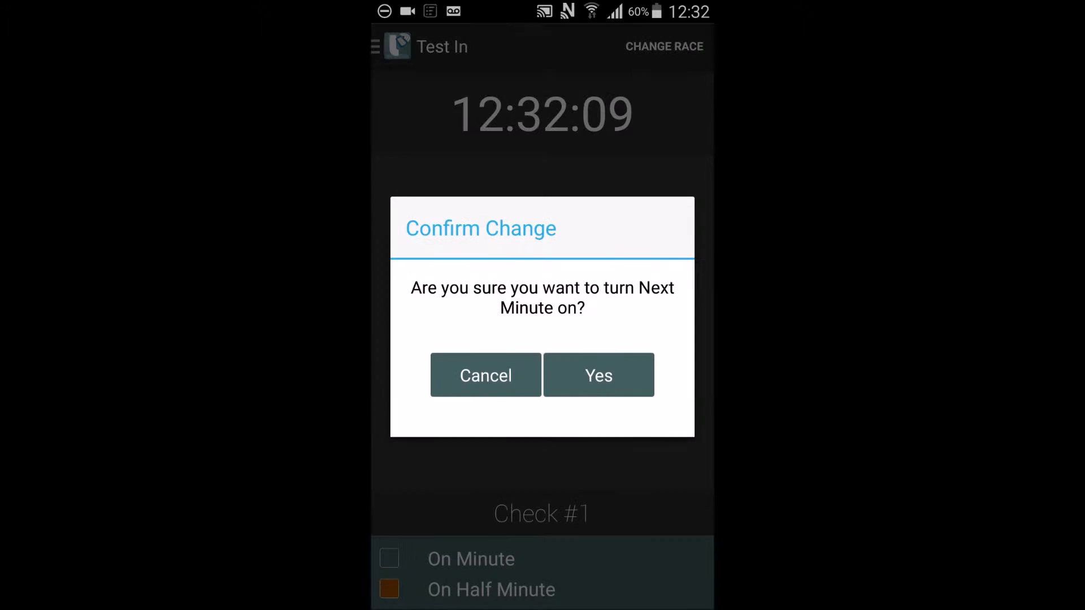
Confirm switching Test In starts to On Minute.
{"action": "left_click", "coordinate": [599, 375]}
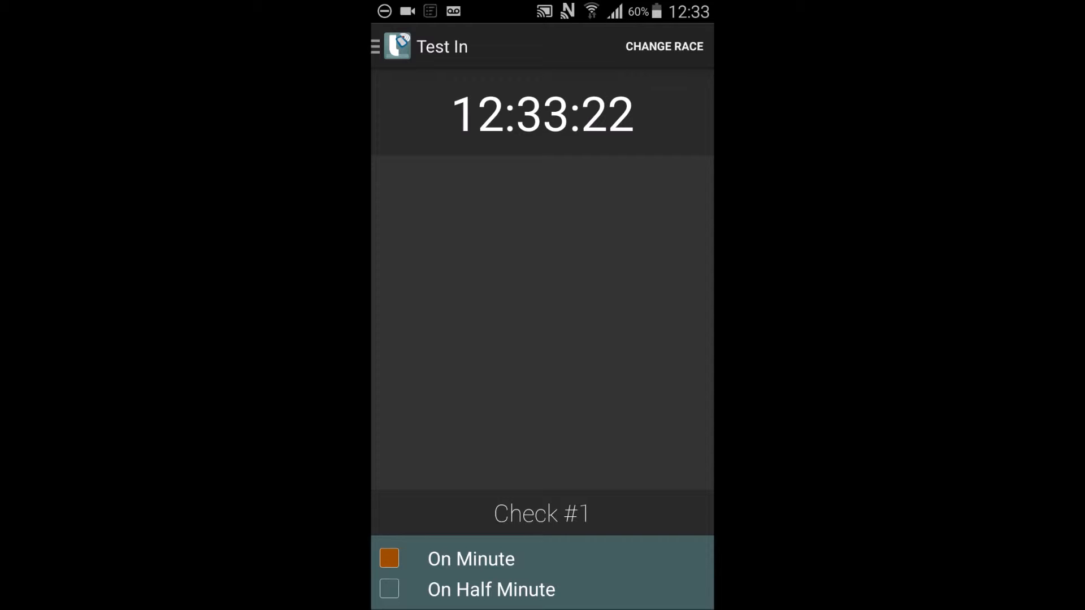
Peek at the navigation drawer, then bring up the check-number chooser from Check #1.
{"action": "left_click", "coordinate": [398, 47]}
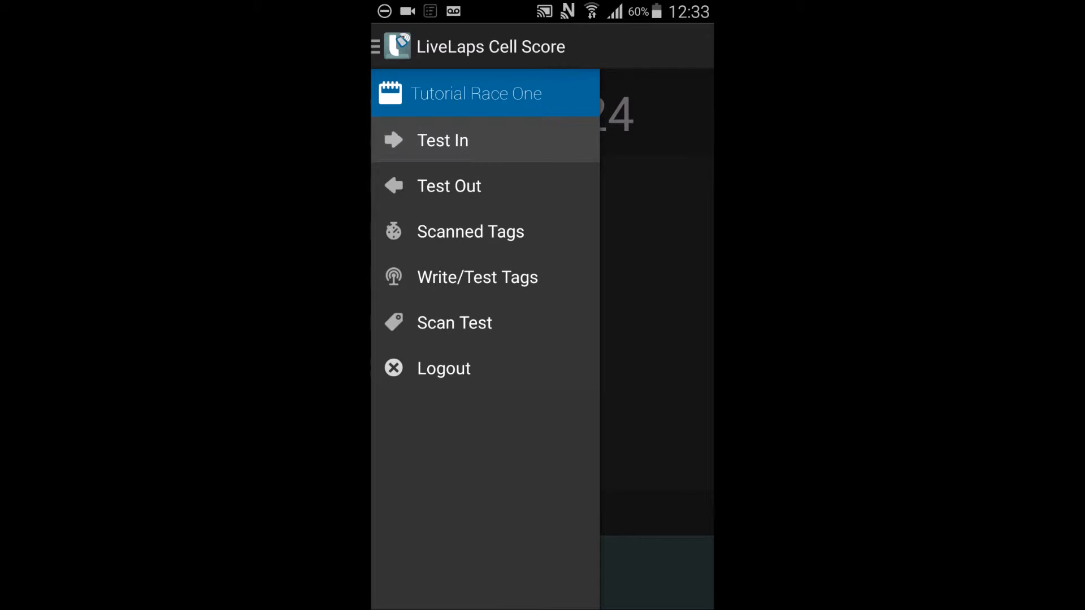
{"action": "key", "text": "Escape"}
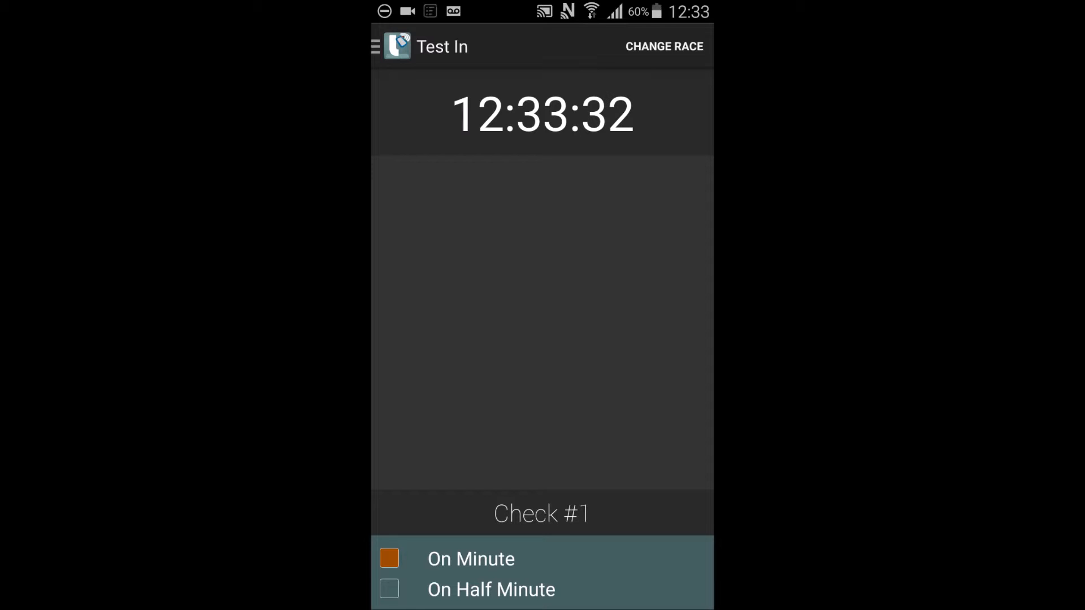
{"action": "left_click", "coordinate": [549, 512]}
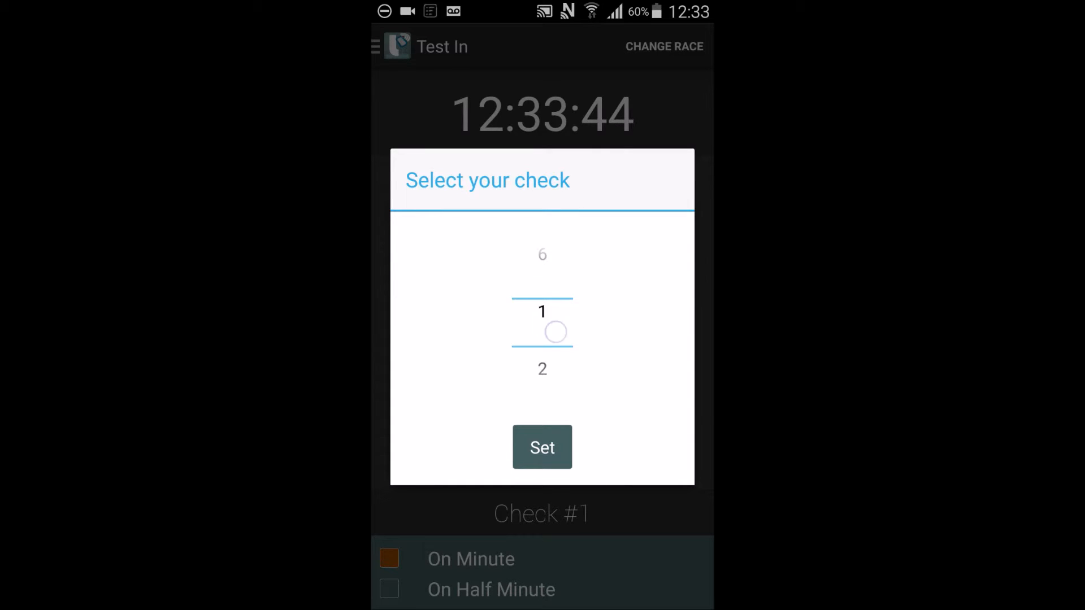
Set the Test In check number to 3 and confirm the change.
{"action": "mouse_move", "coordinate": [554, 330]}
{"action": "left_mouse_down"}
{"action": "mouse_move", "coordinate": [555, 246]}
{"action": "mouse_move", "coordinate": [554, 359]}
{"action": "left_mouse_up"}
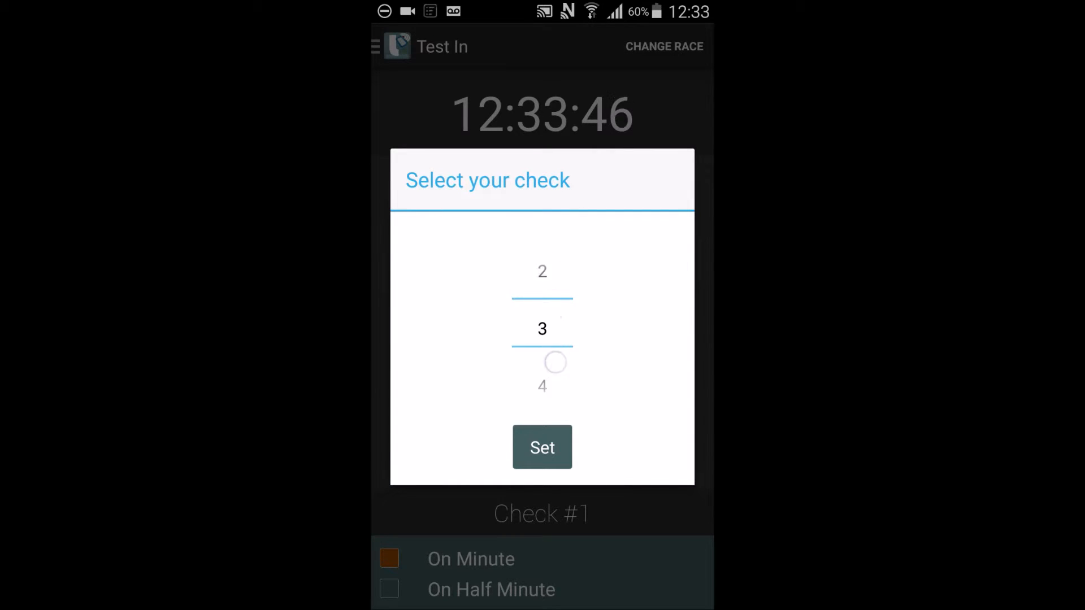
{"action": "left_click", "coordinate": [542, 447]}
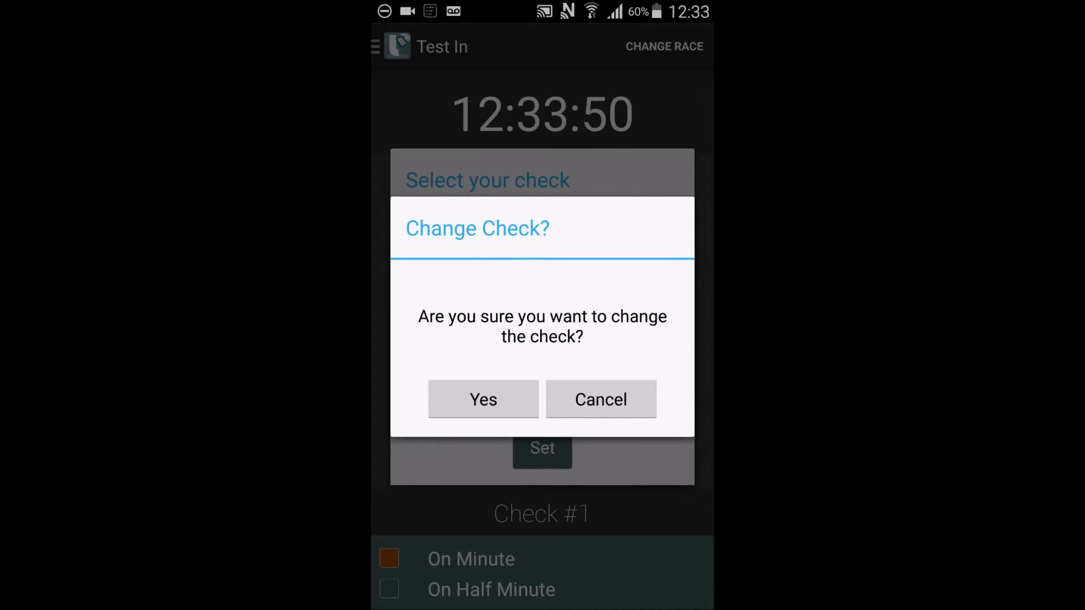
{"action": "left_click", "coordinate": [474, 397]}
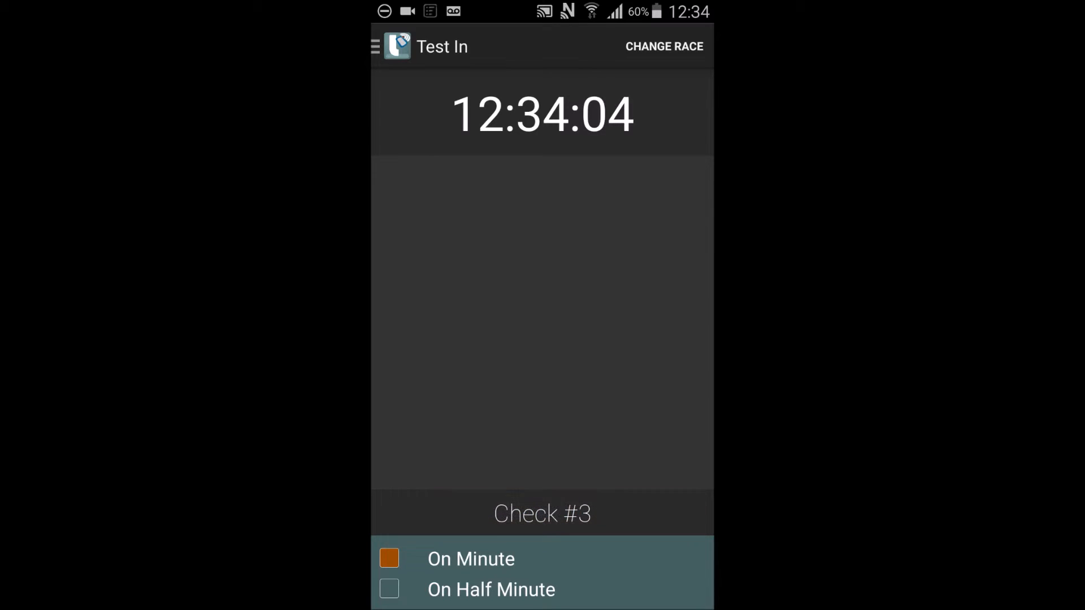
Set the Test In check number back to 1 and confirm the change.
{"action": "left_click", "coordinate": [542, 514]}
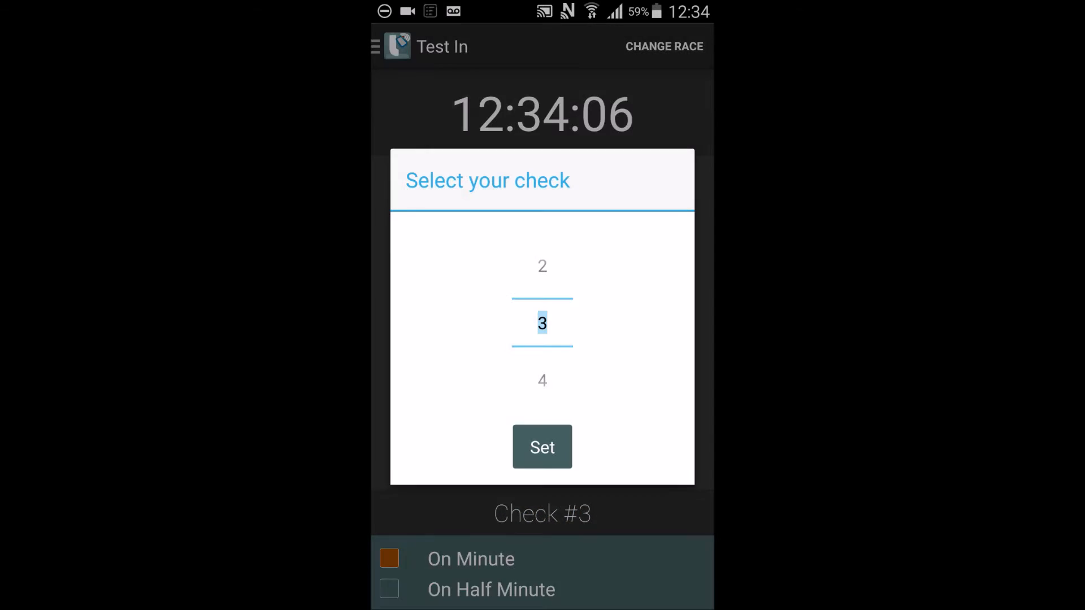
{"action": "left_click_drag", "start_coordinate": [543, 323], "coordinate": [547, 382]}
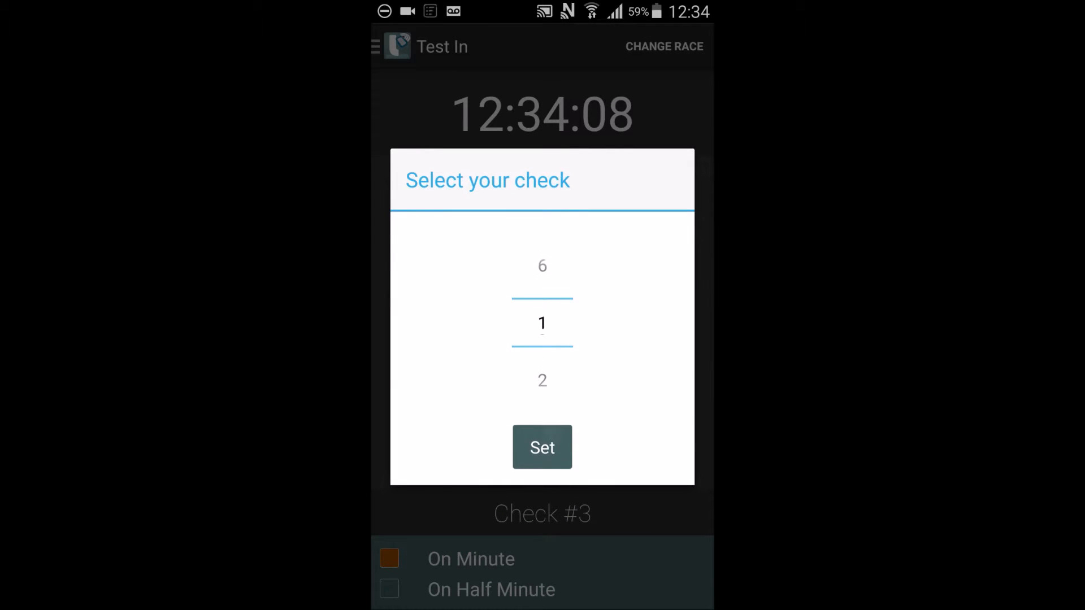
{"action": "left_click", "coordinate": [542, 447]}
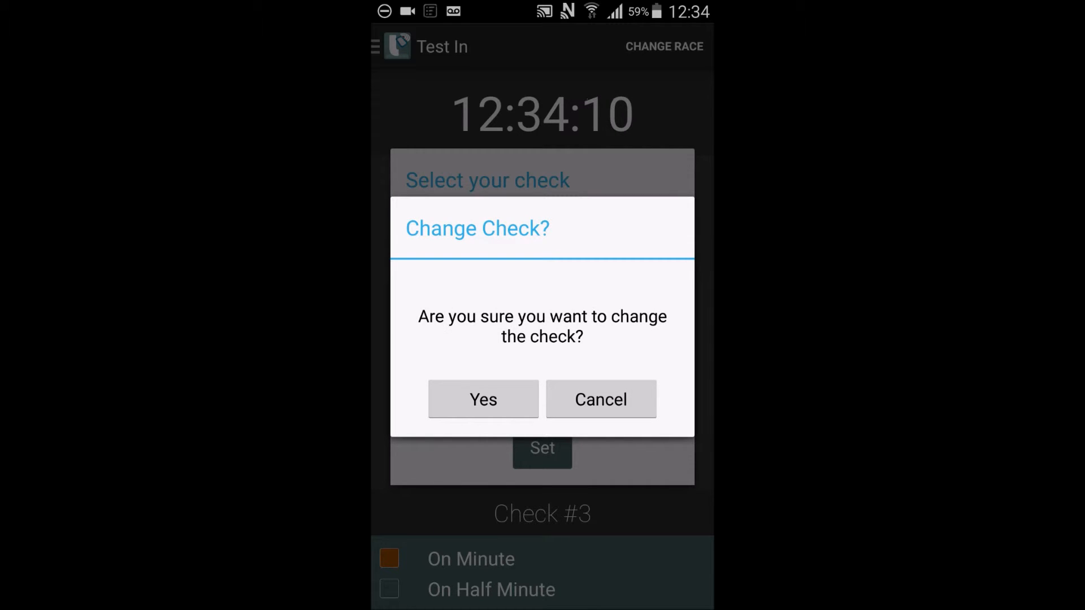
{"action": "left_click", "coordinate": [483, 400]}
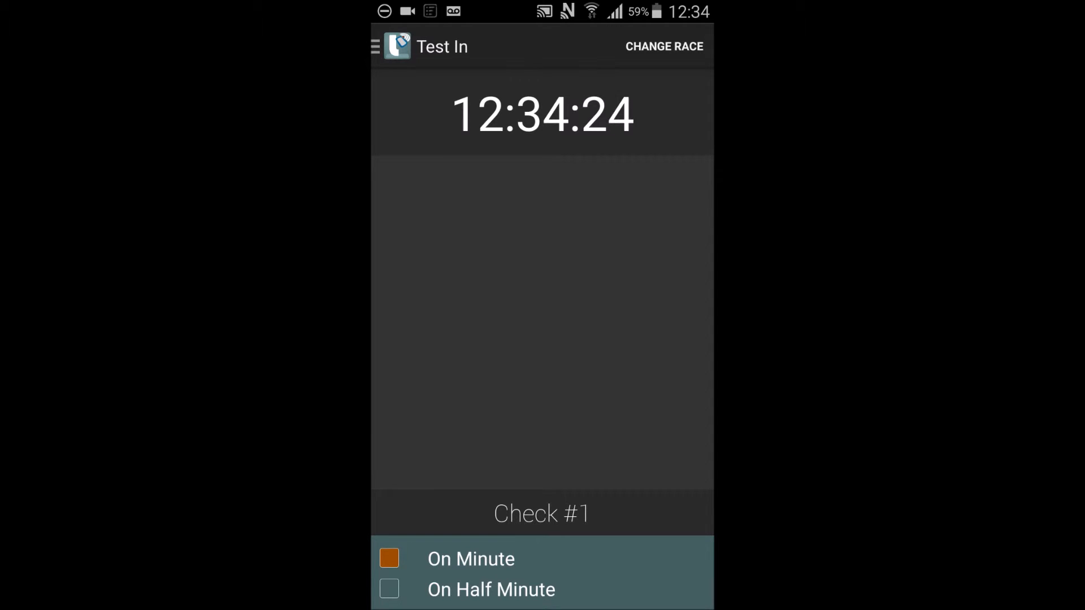
Choose Test Out from the navigation drawer, reselecting it a second time.
{"action": "left_click", "coordinate": [390, 47]}
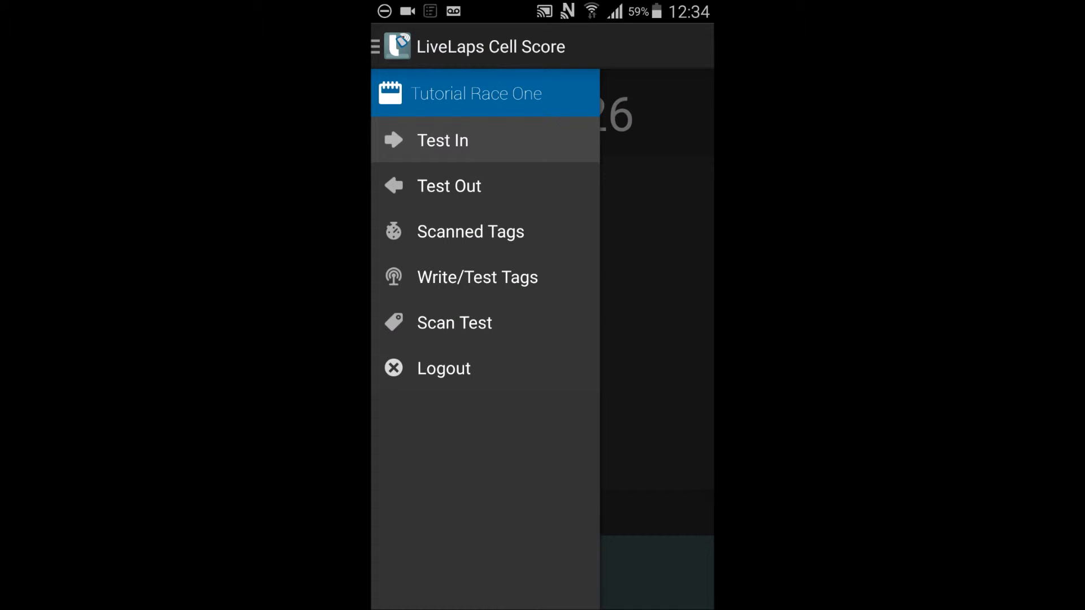
{"action": "left_click", "coordinate": [449, 186]}
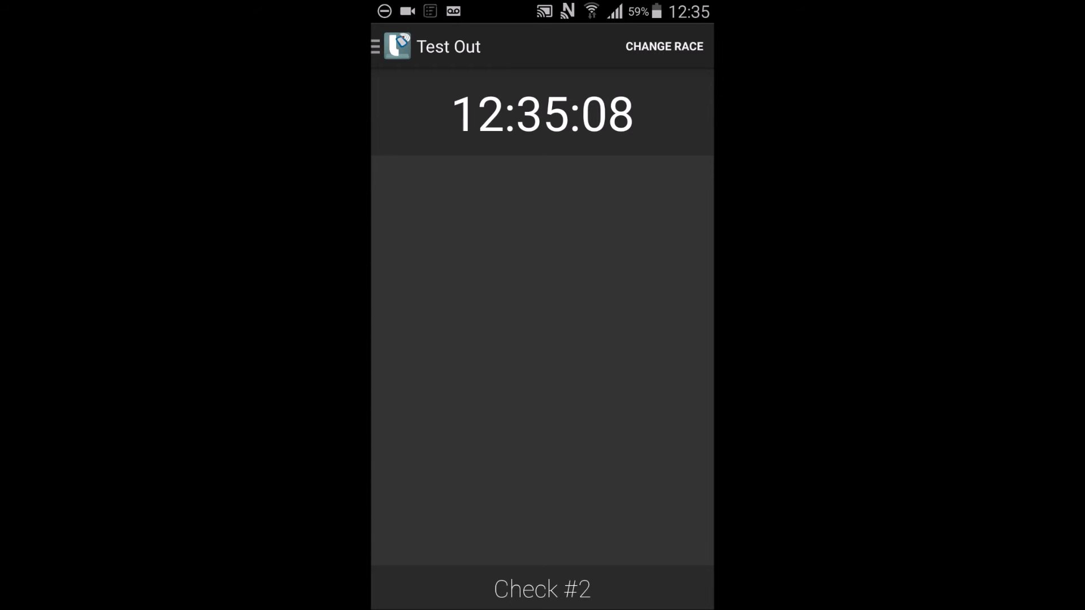
{"action": "left_click", "coordinate": [397, 46]}
{"action": "left_click", "coordinate": [458, 196]}
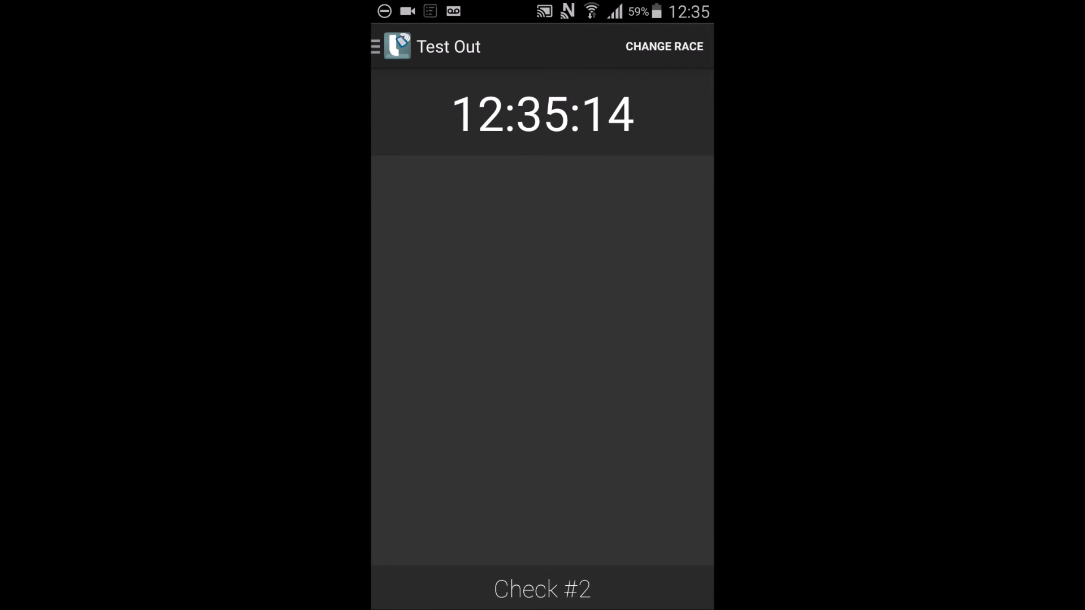
Change the Test Out check number from 2 to 4 and confirm.
{"action": "left_click", "coordinate": [562, 592]}
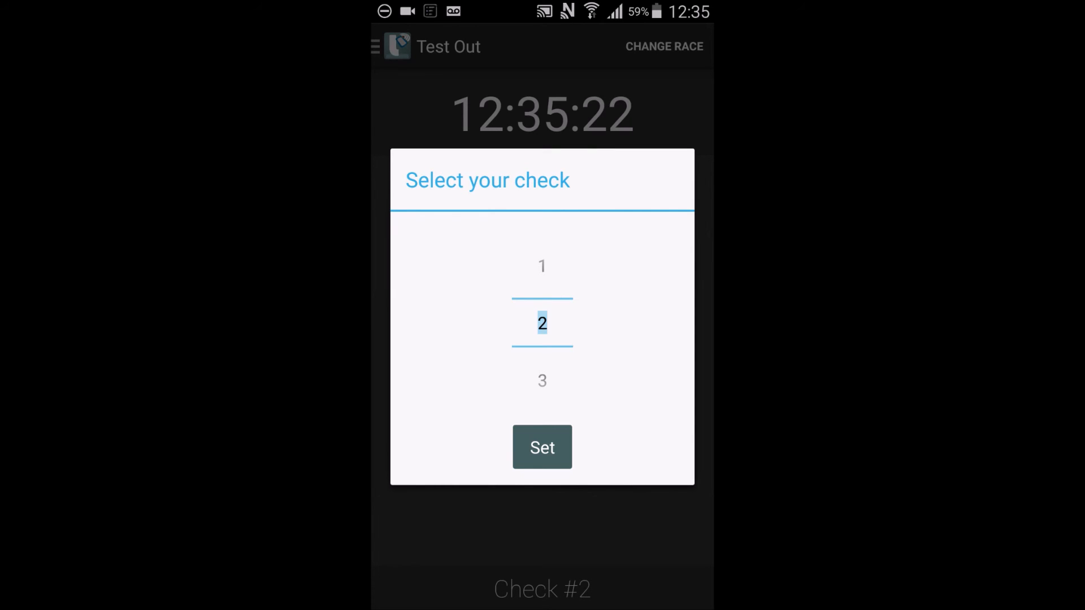
{"action": "left_click_drag", "start_coordinate": [566, 365], "coordinate": [577, 259]}
{"action": "left_click", "coordinate": [545, 448]}
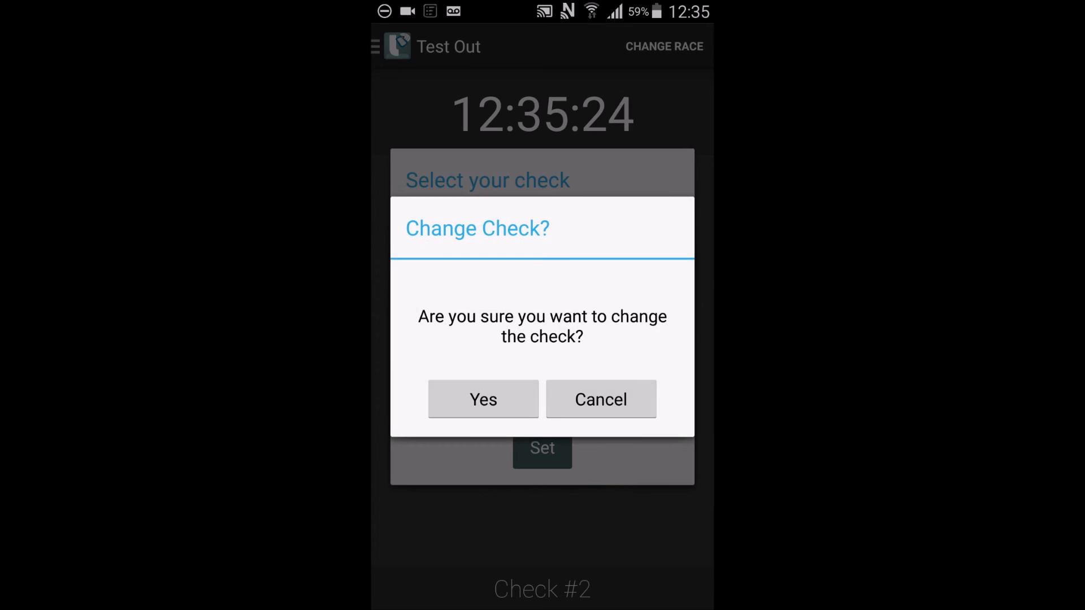
{"action": "left_click", "coordinate": [485, 400]}
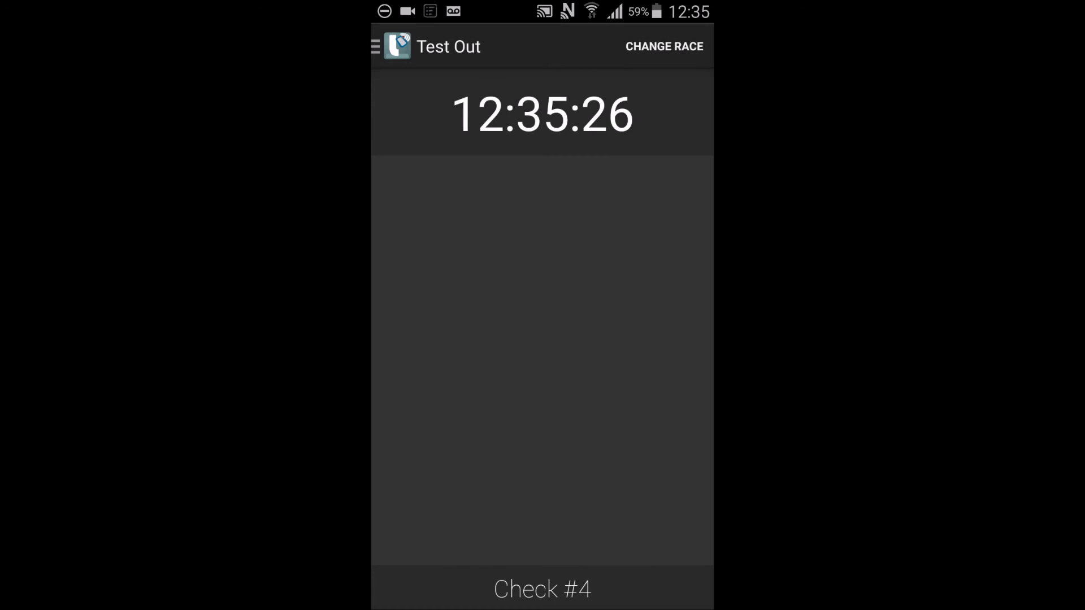